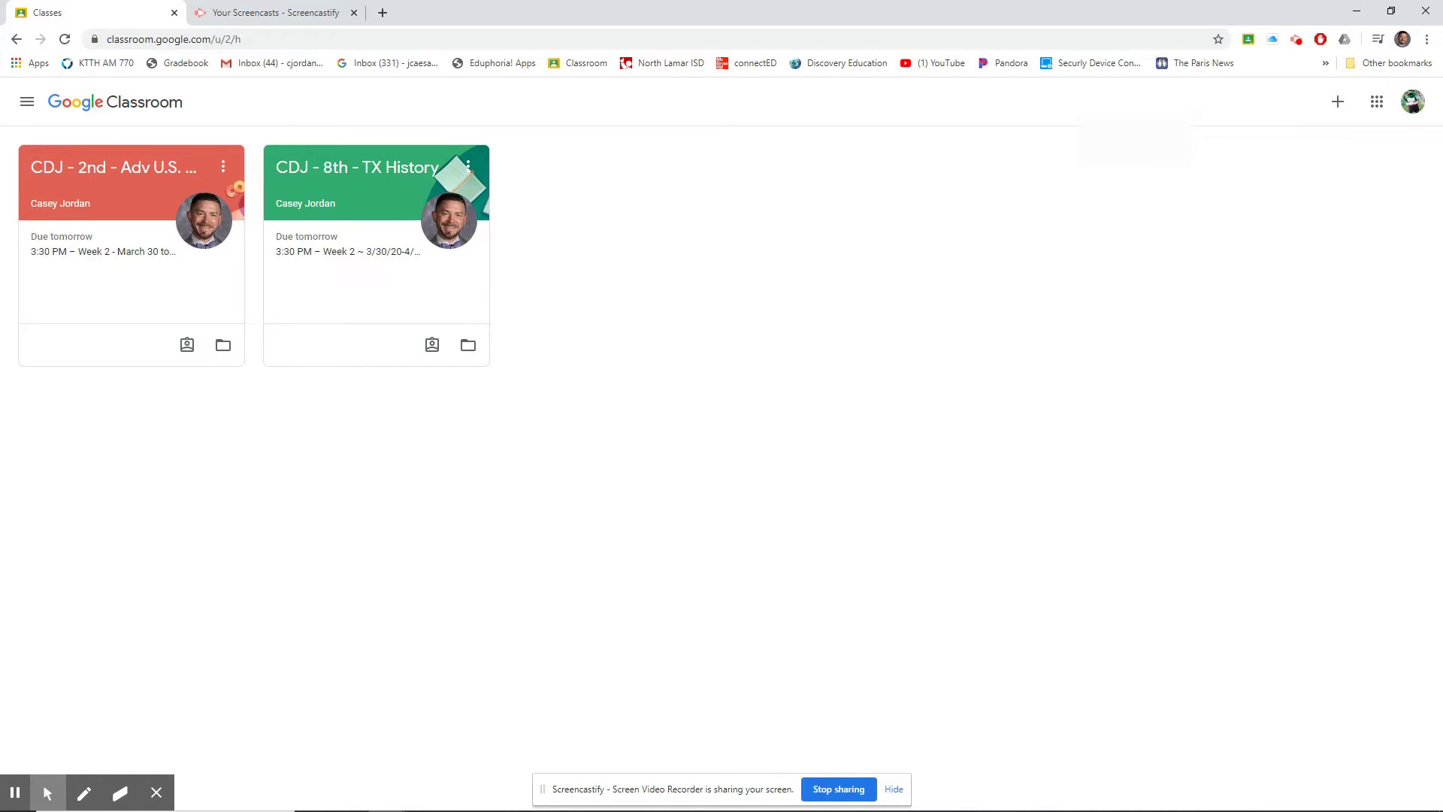
# - Open the Week 2 Ch 14 "Life in the new Republic" assignment in the 8th TX History class and create a new Google Doc for it
pyautogui.click(371, 171)
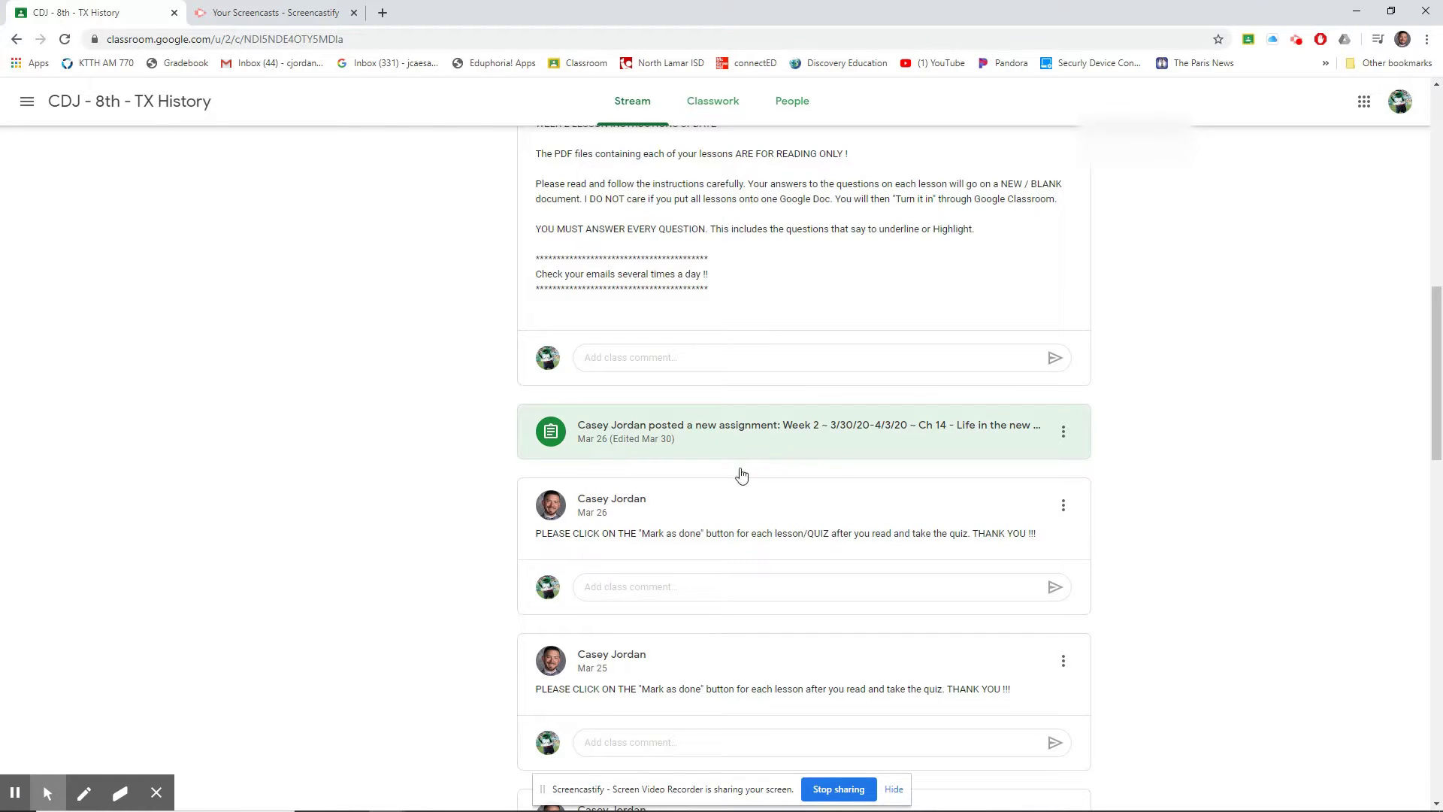
pyautogui.scroll(-4, 460, 456)
pyautogui.scroll(5, 460, 456)
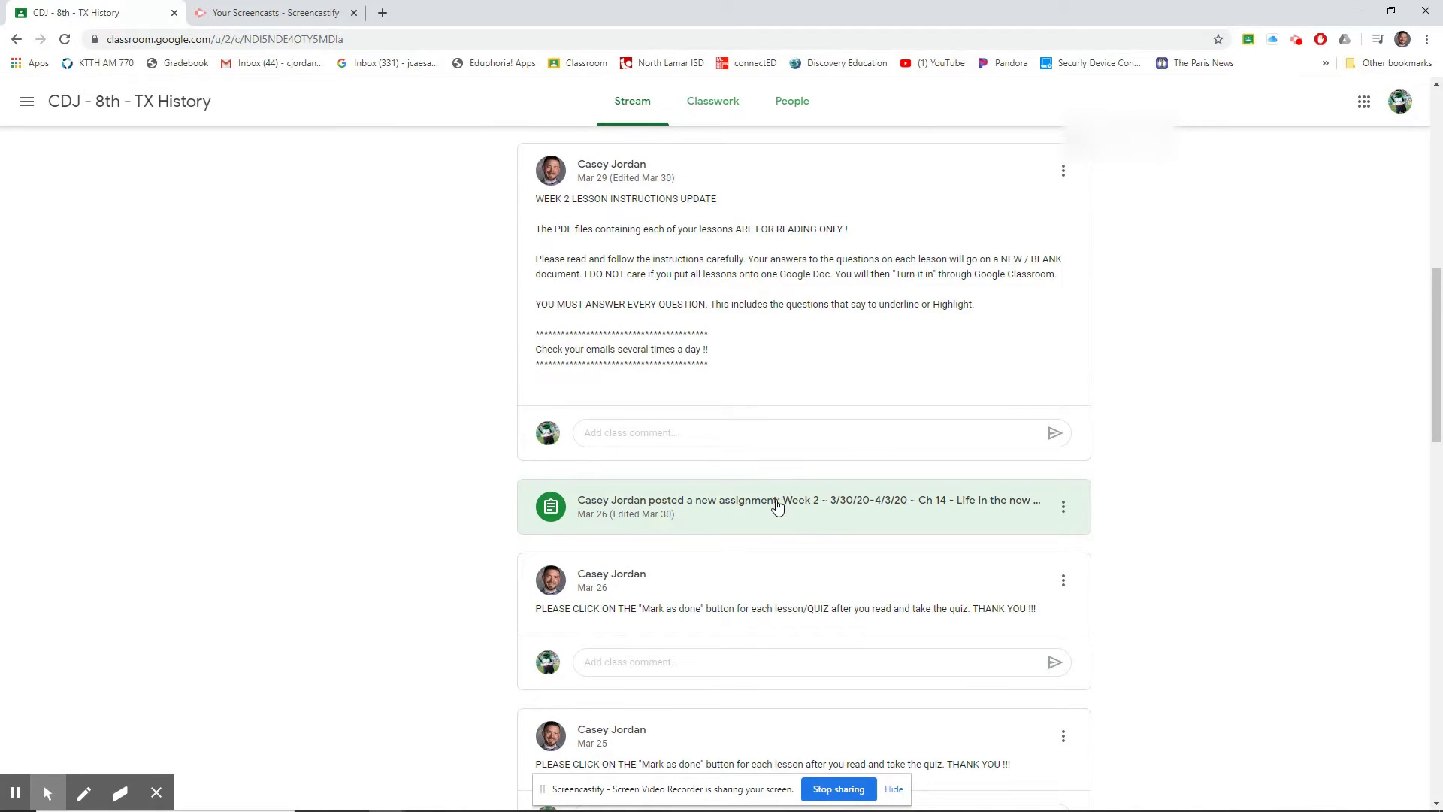
pyautogui.click(821, 517)
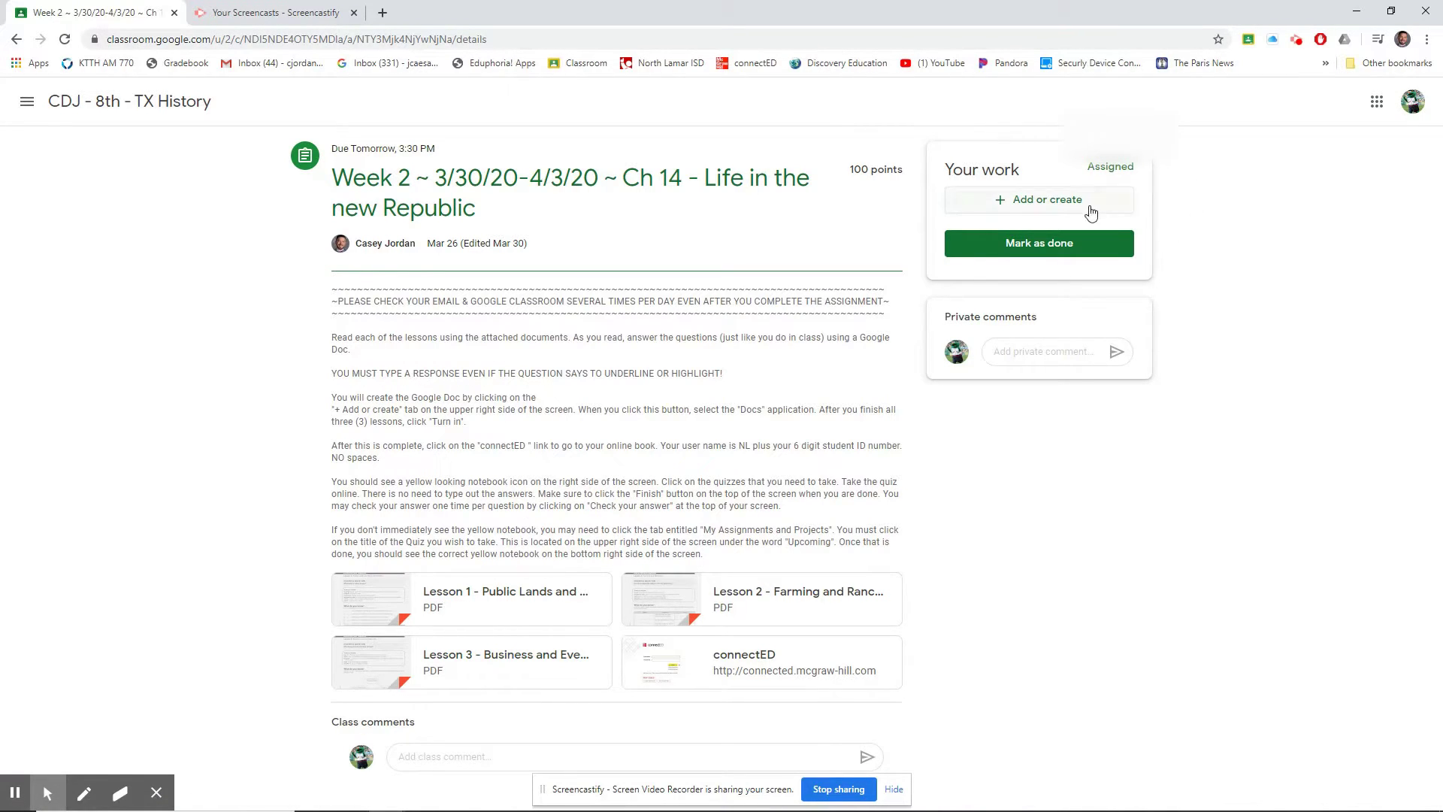
pyautogui.click(1056, 202)
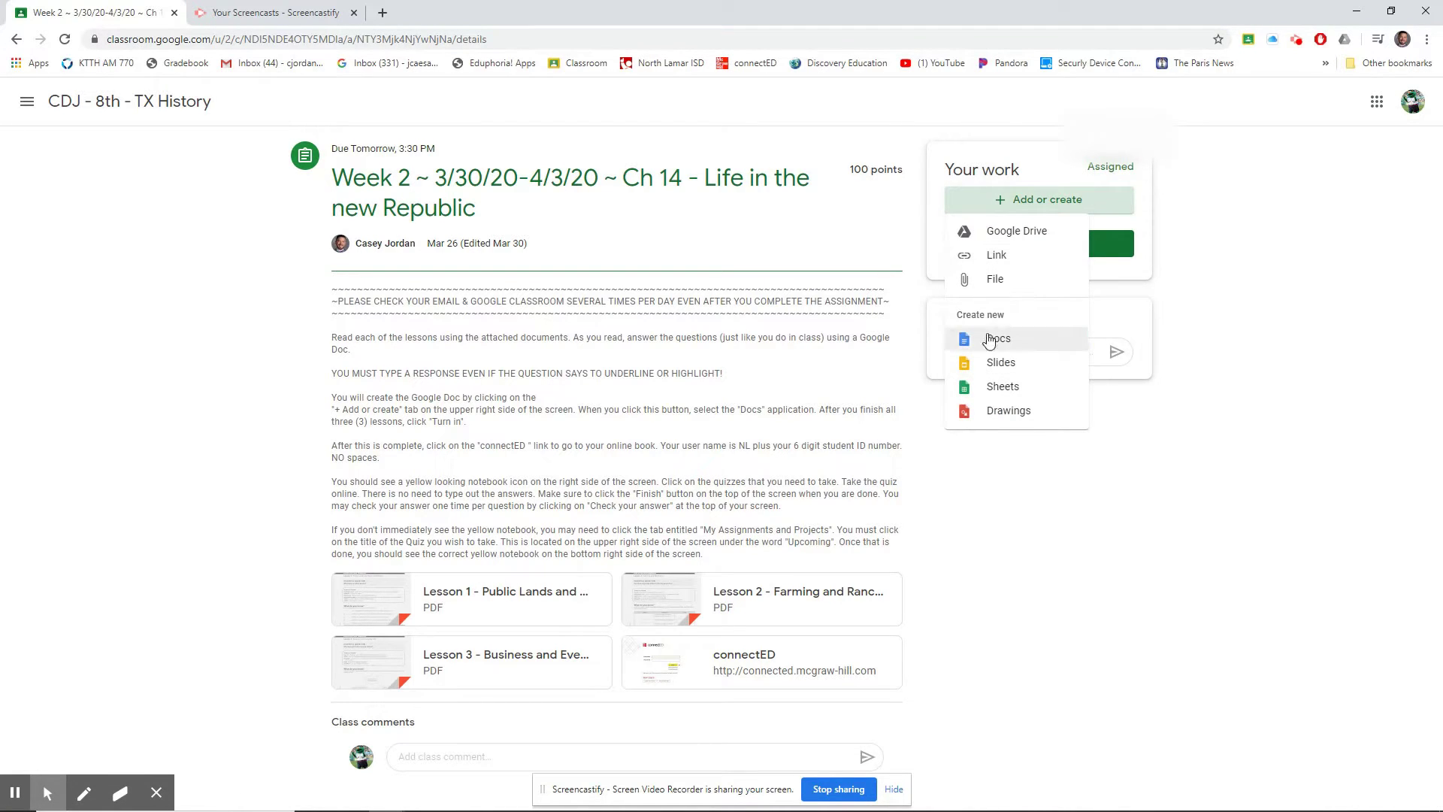
pyautogui.click(1011, 342)
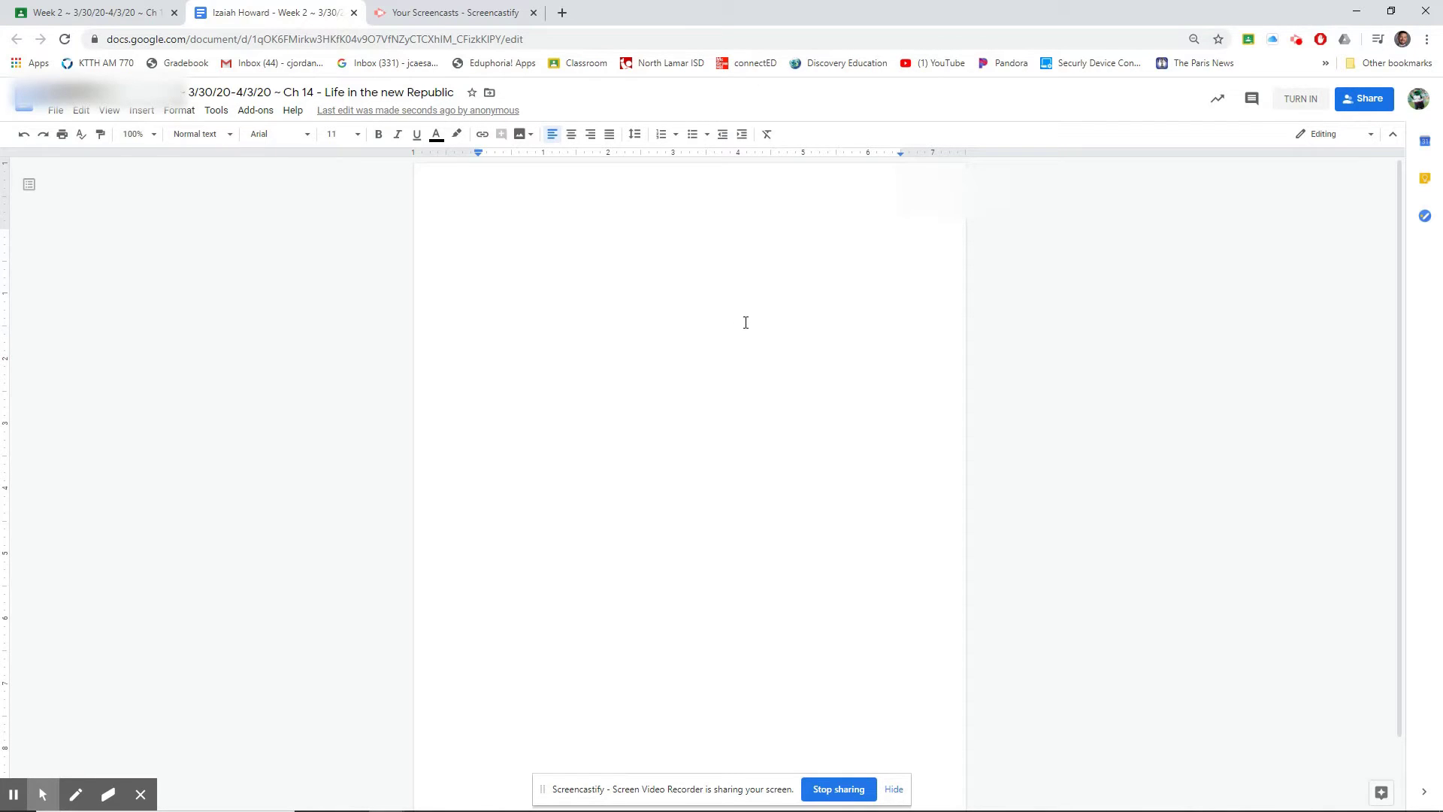
# - Return to the Classroom assignment, open the Lesson 1 Public Lands PDF and read its first page through the headright grant question
pyautogui.click(124, 21)
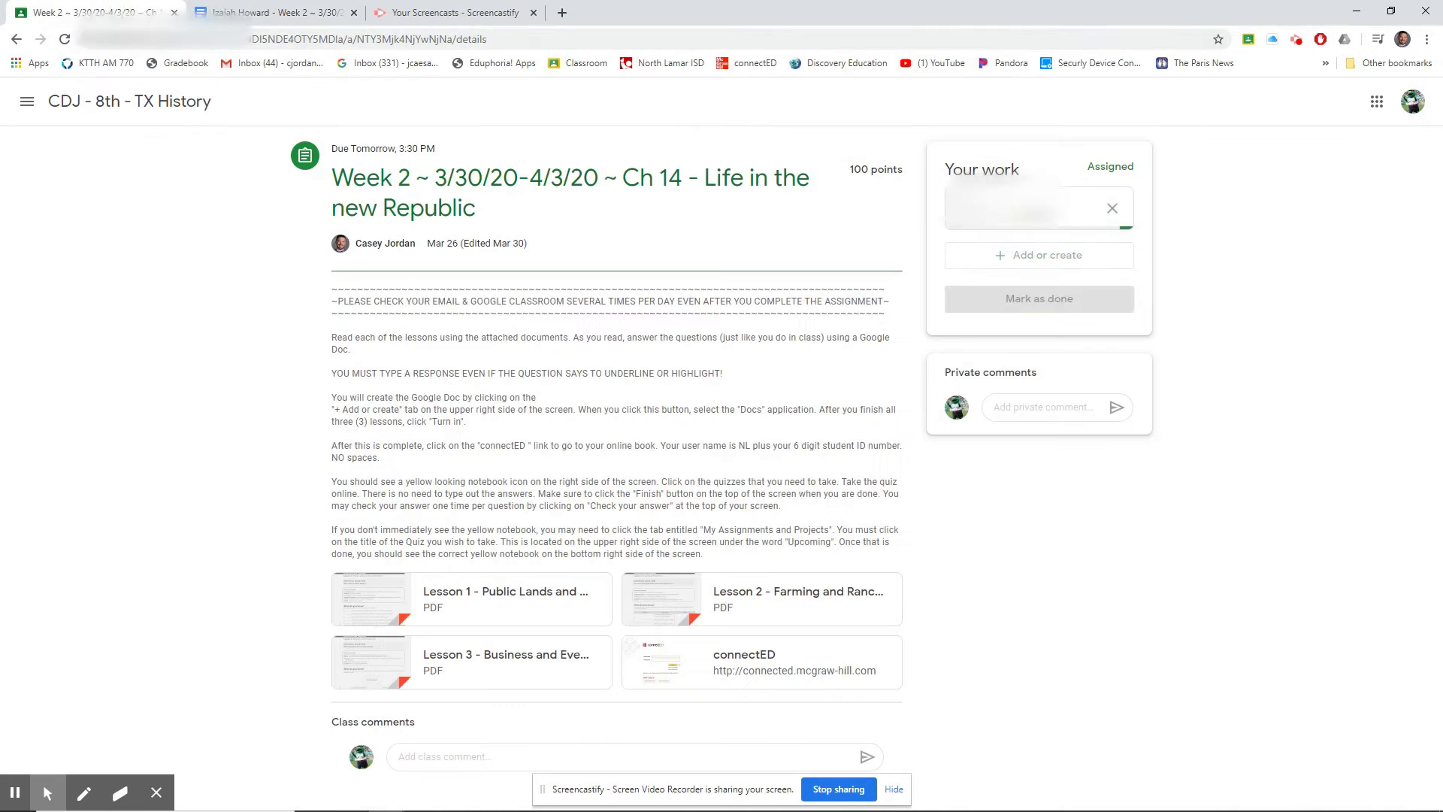
pyautogui.click(361, 603)
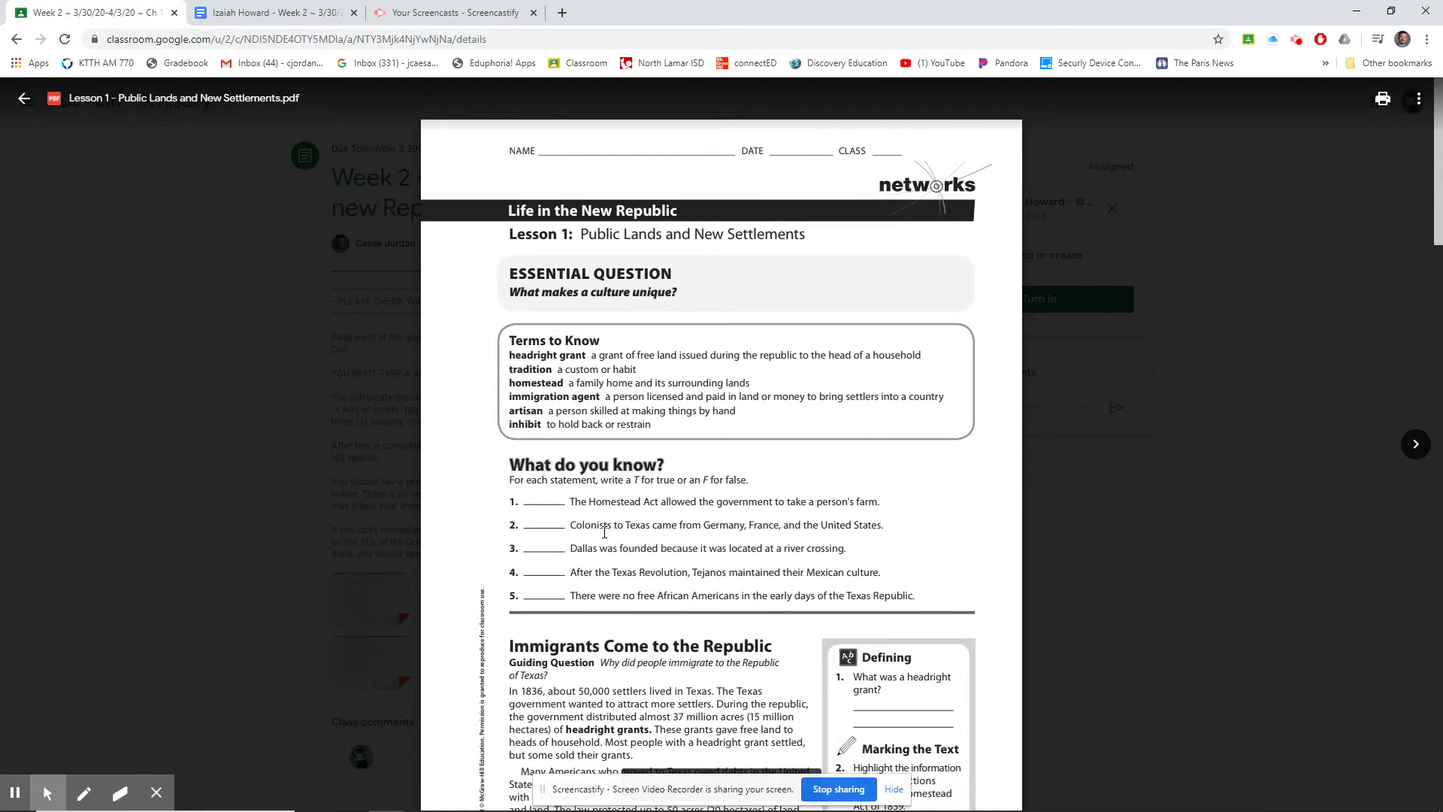
pyautogui.scroll(-2, 722, 508)
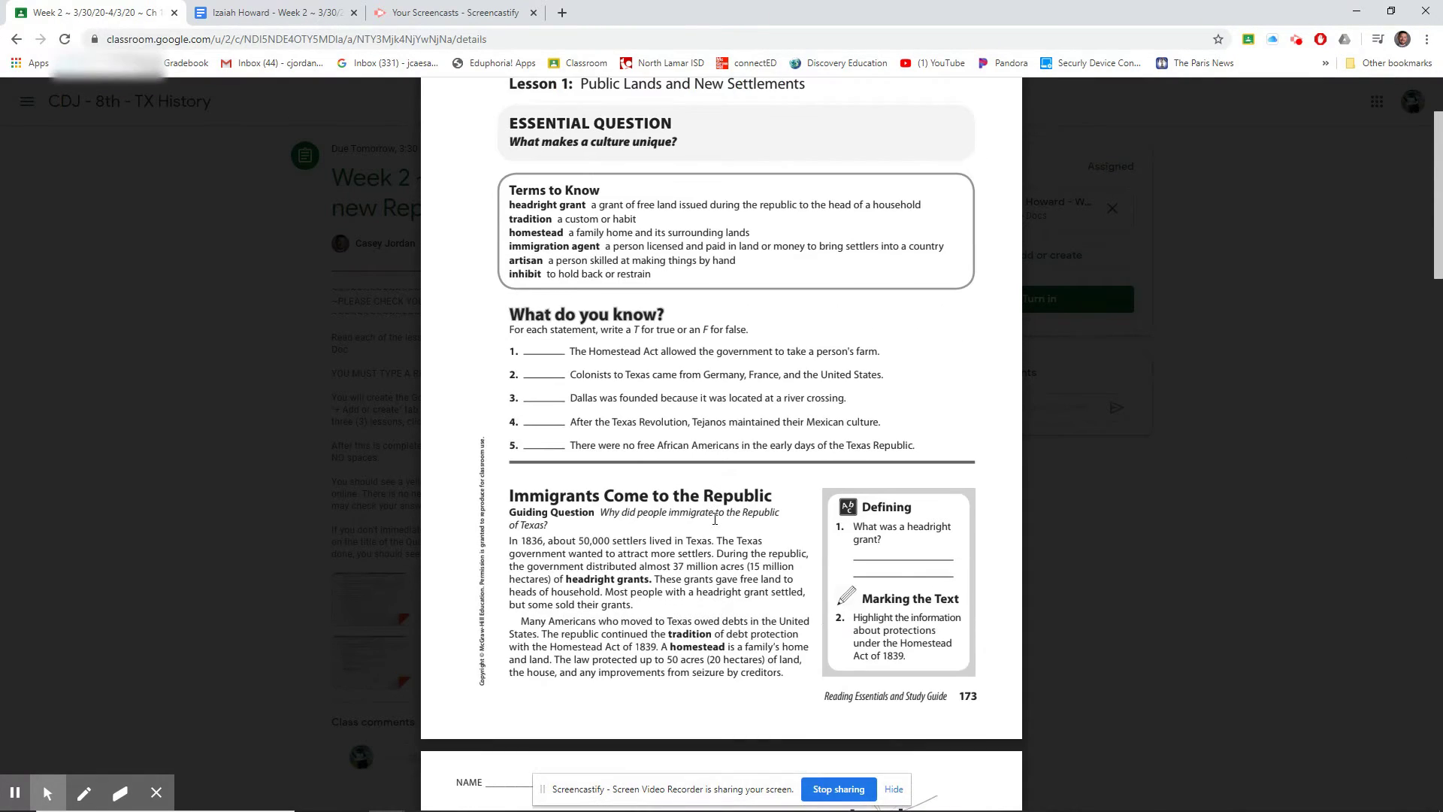
pyautogui.scroll(-2, 579, 355)
pyautogui.click(861, 403)
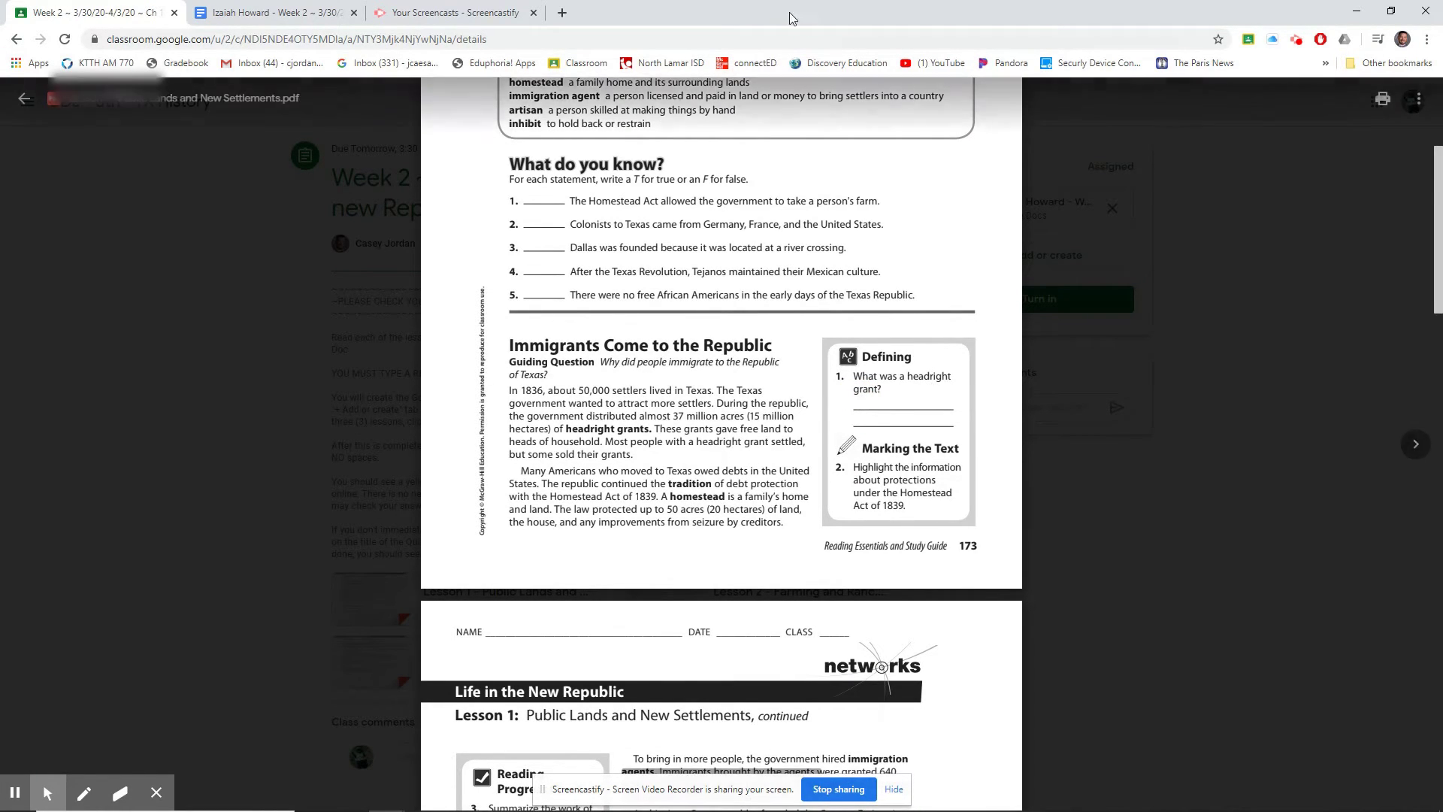
# - Switch to the assignment's Google Doc and start a numbered list with the answer "A headright grant..." followed by an empty second item
pyautogui.click(301, 13)
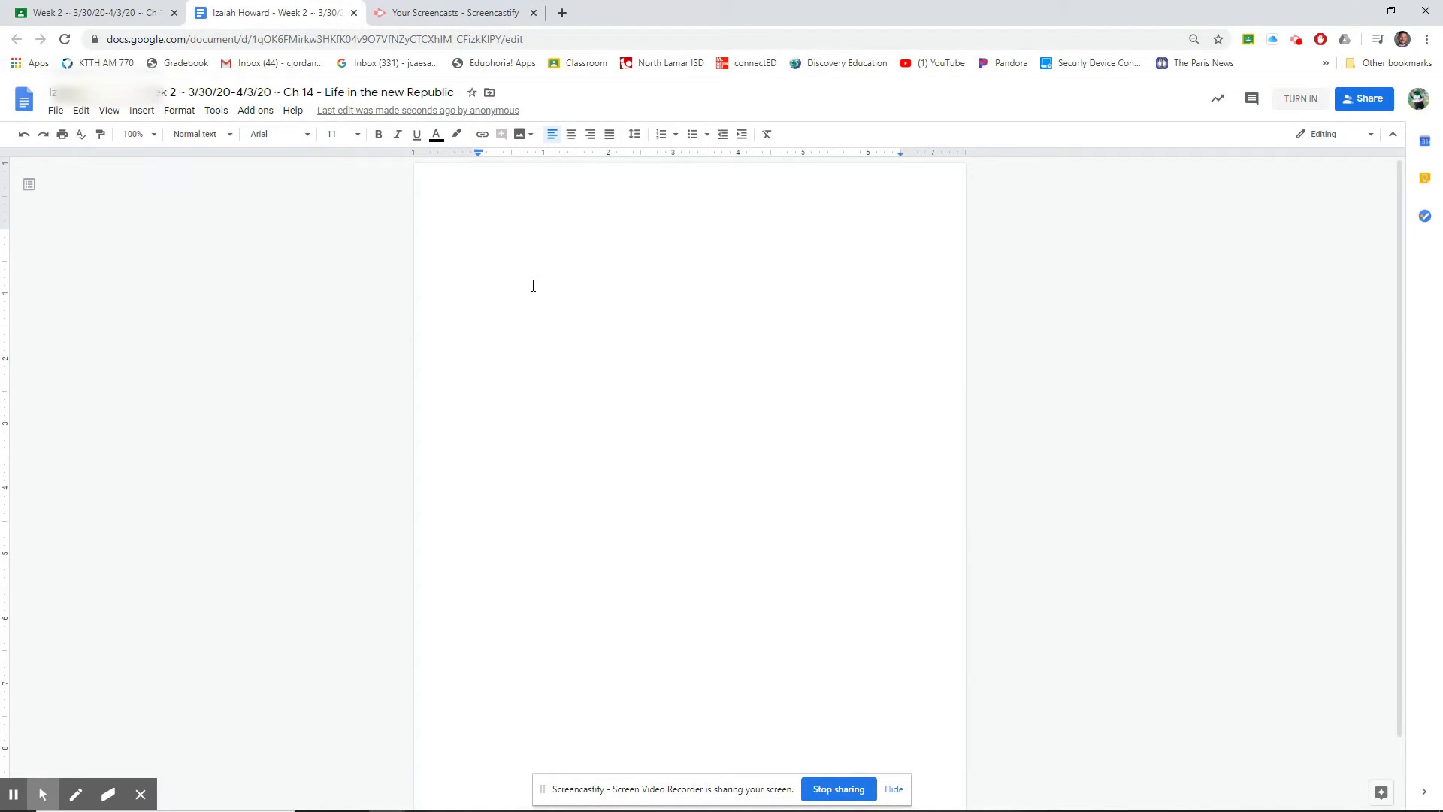
pyautogui.hotkey('ctrl', 'shift', '7')
pyautogui.write('A headright grat')
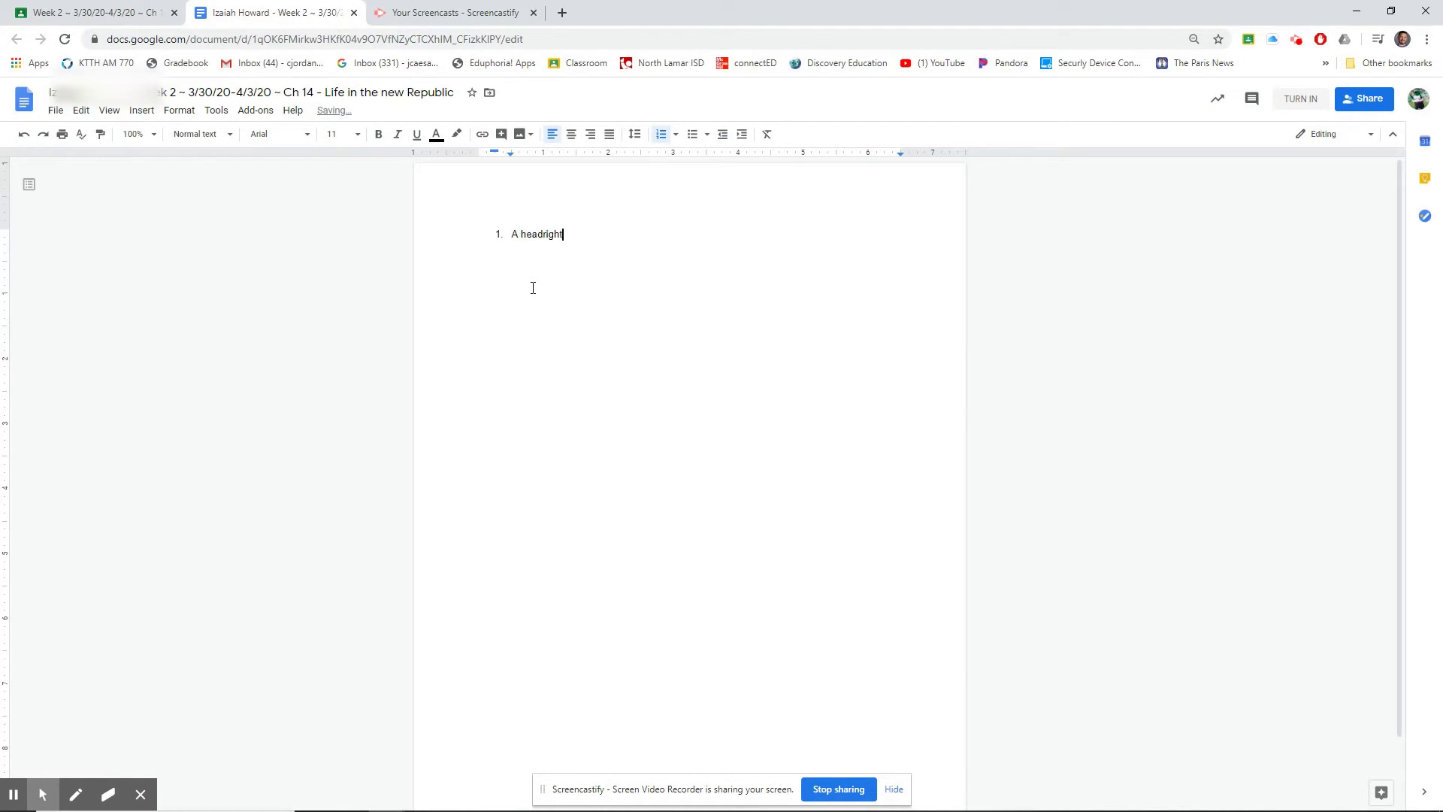
pyautogui.press('BackSpace')
pyautogui.write('nt.')
pyautogui.press('Return')
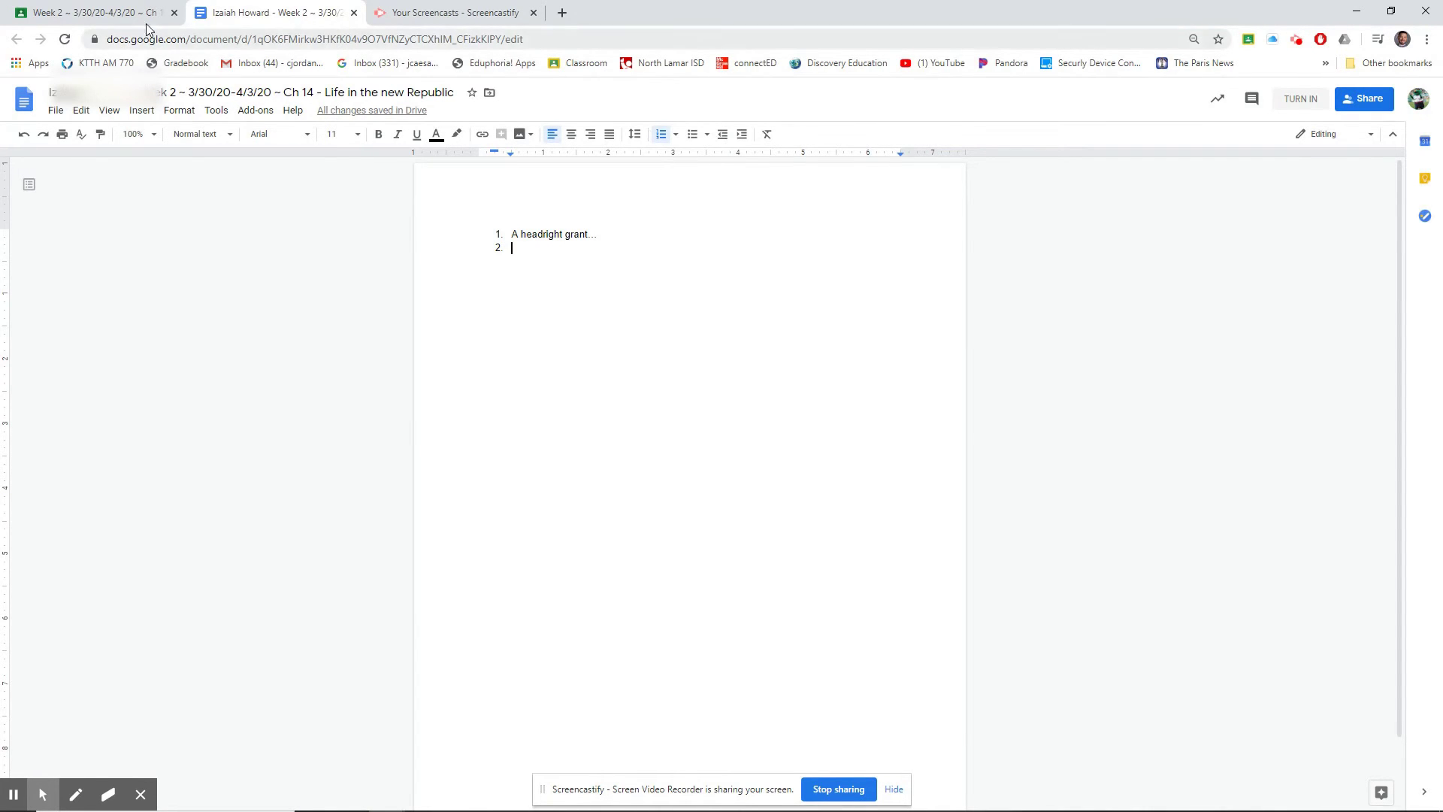
# - Go back to the Lesson 1 PDF and review the remaining questions through the Writing section on page 176
pyautogui.click(96, 15)
pyautogui.scroll(-20, 581, 464)
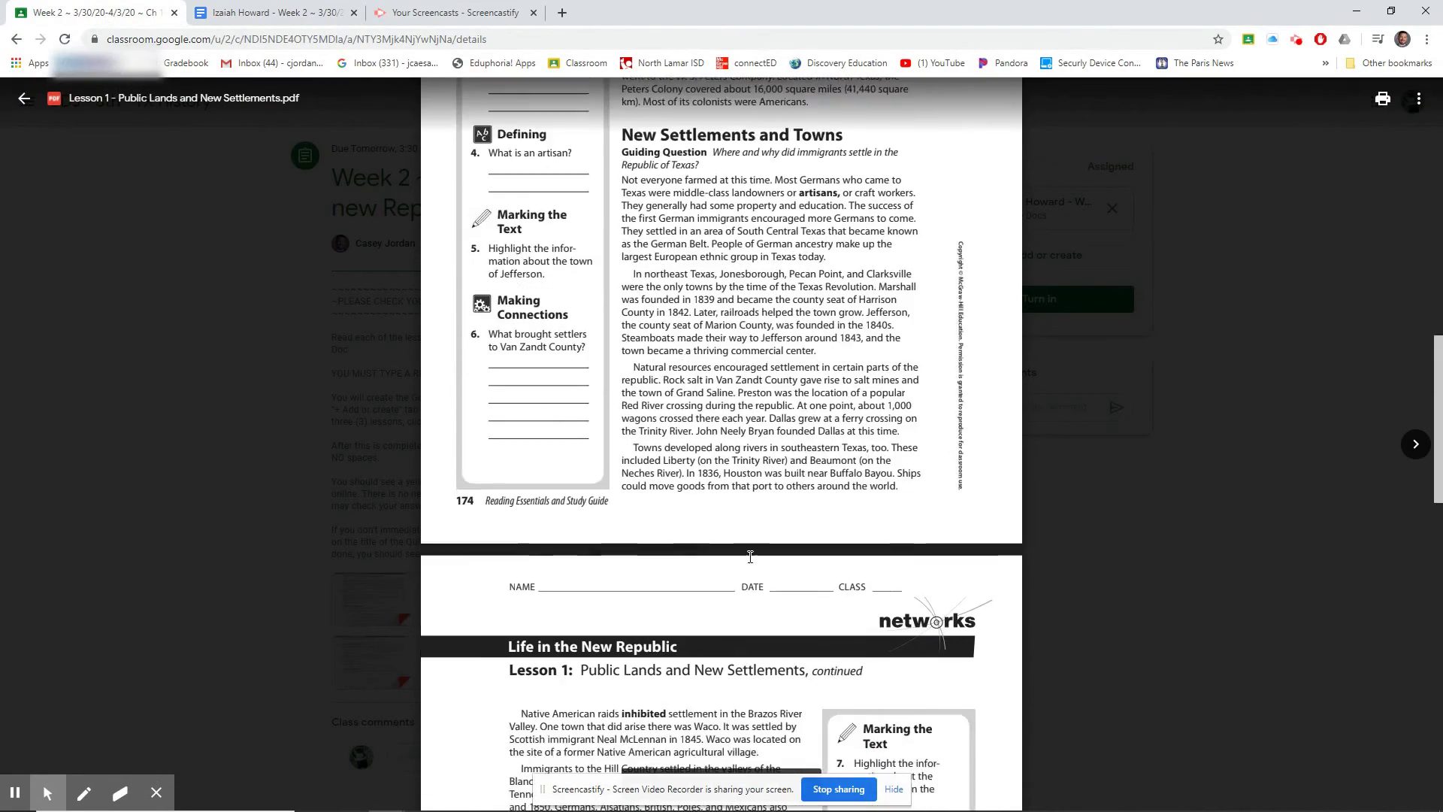
pyautogui.scroll(-8, 749, 558)
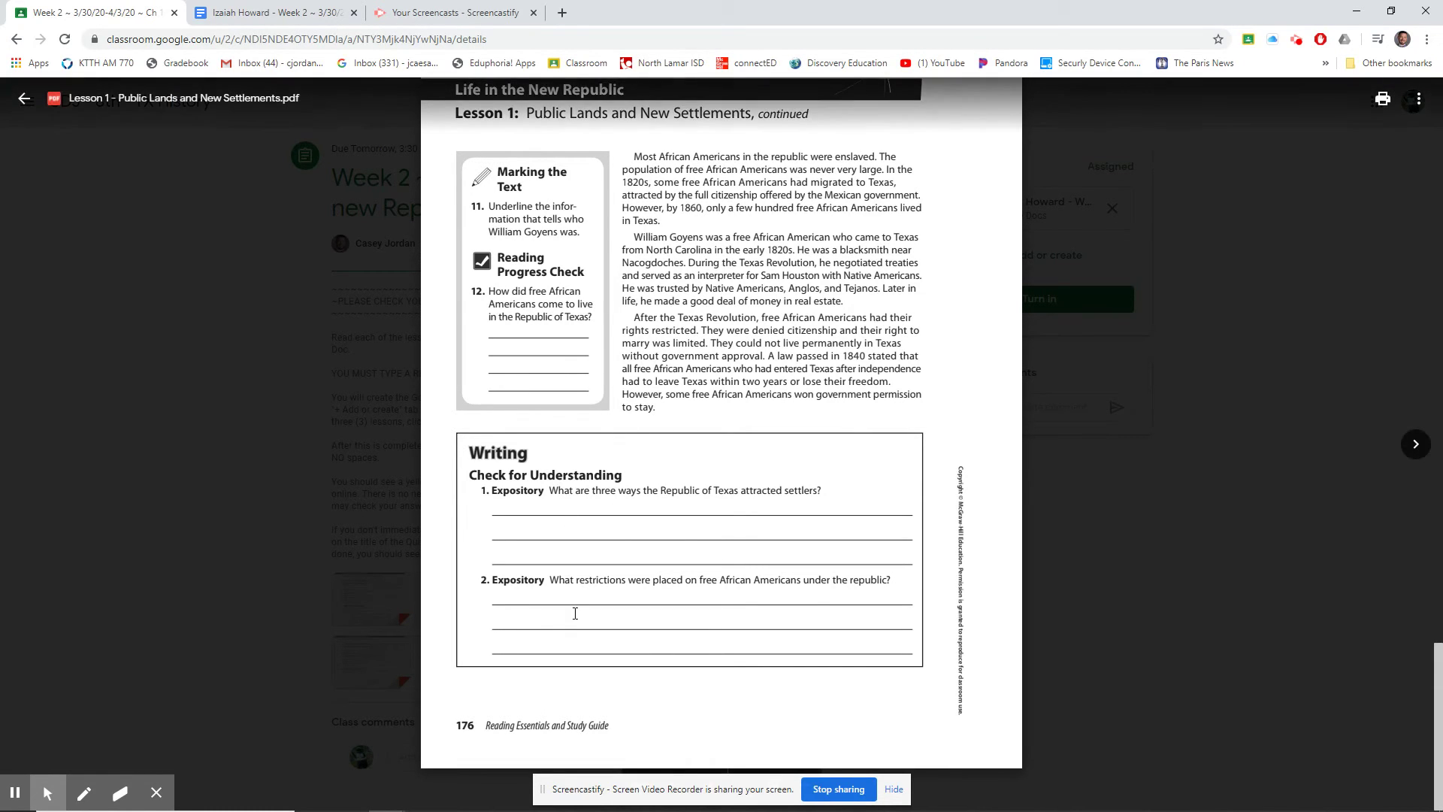
pyautogui.scroll(4, 574, 676)
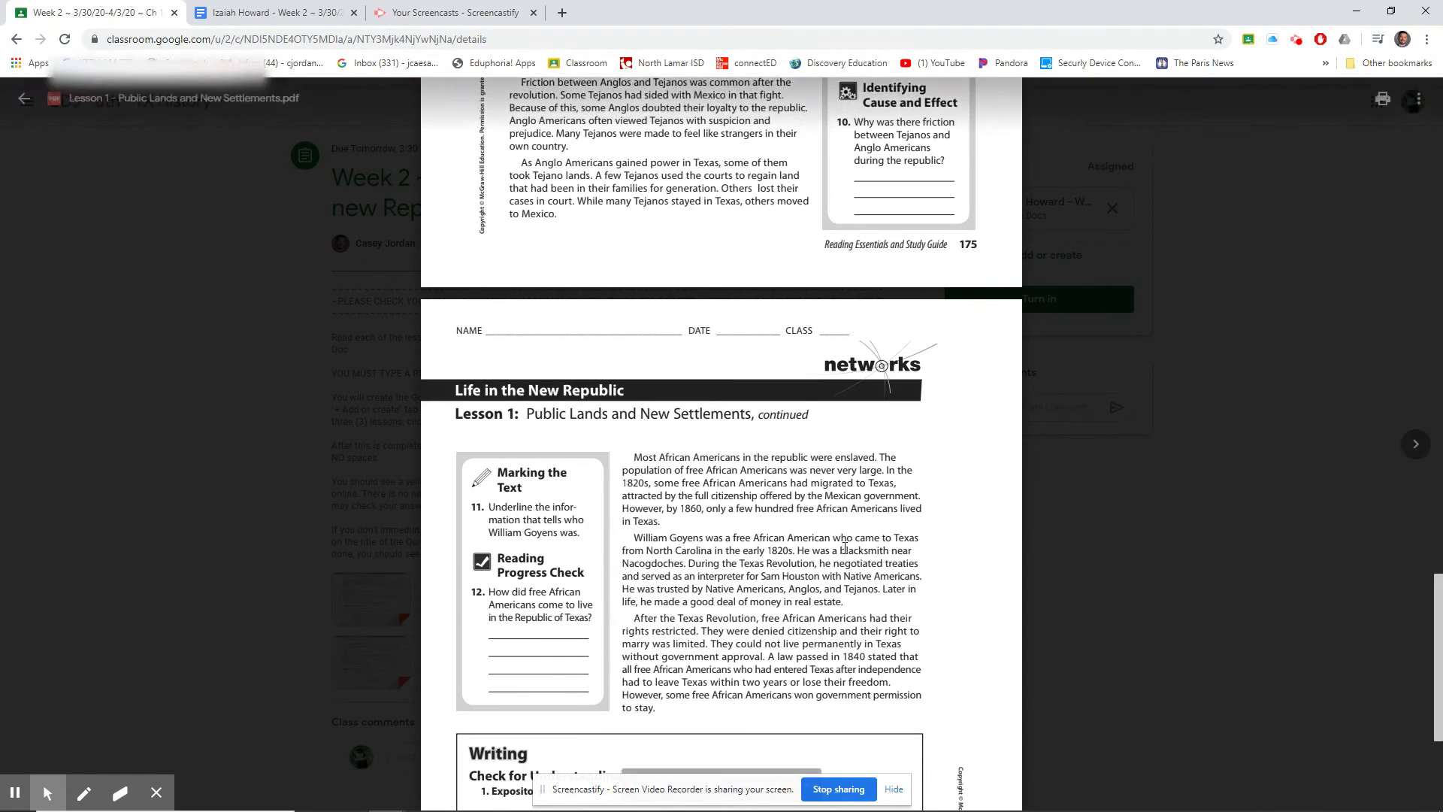
pyautogui.scroll(20, 515, 510)
# - Add an unnumbered "Lesson 1" heading above the numbered answers in the Google Doc, followed by a blank line
pyautogui.click(248, 12)
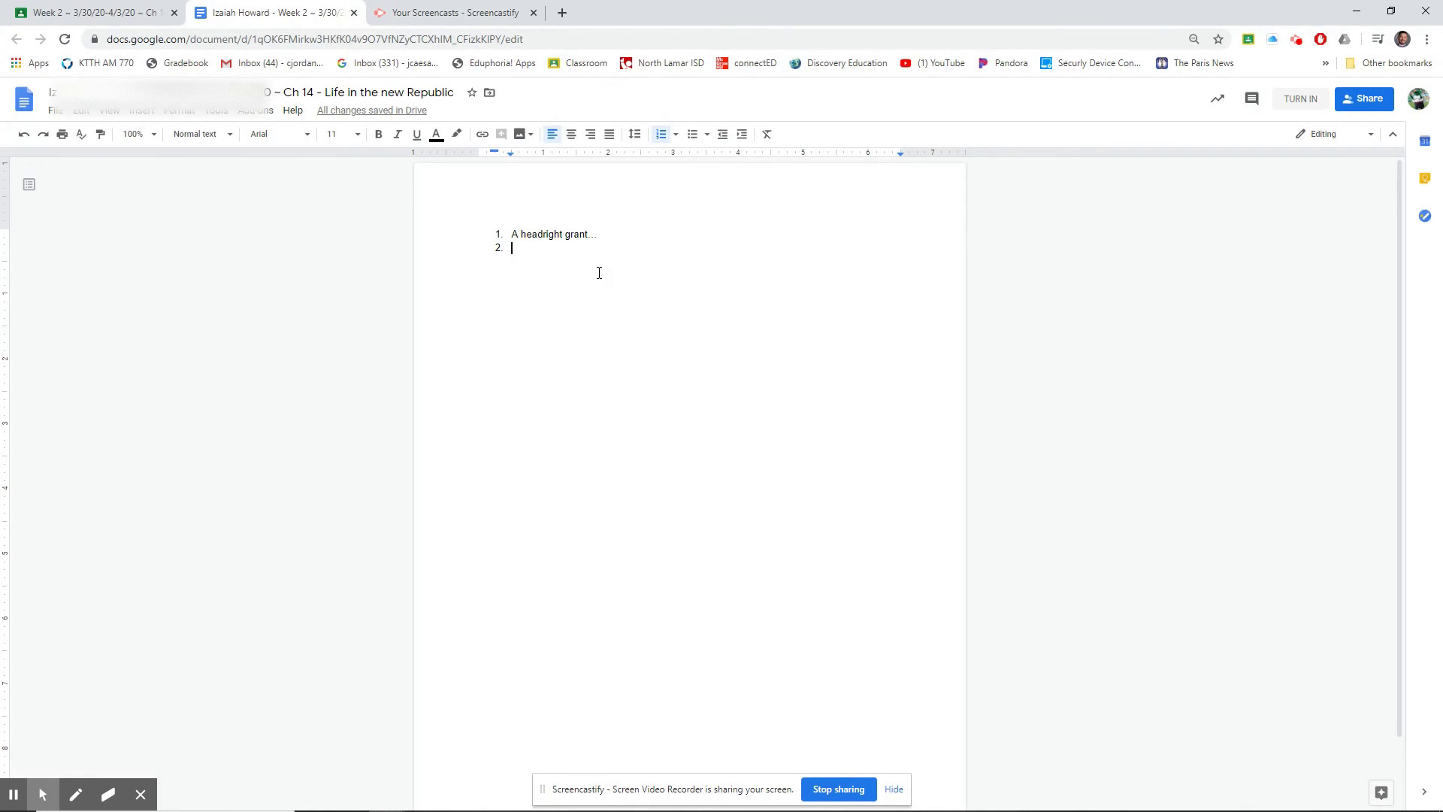
pyautogui.hotkey('shift', 'Left')
pyautogui.click(490, 234)
pyautogui.click(495, 232)
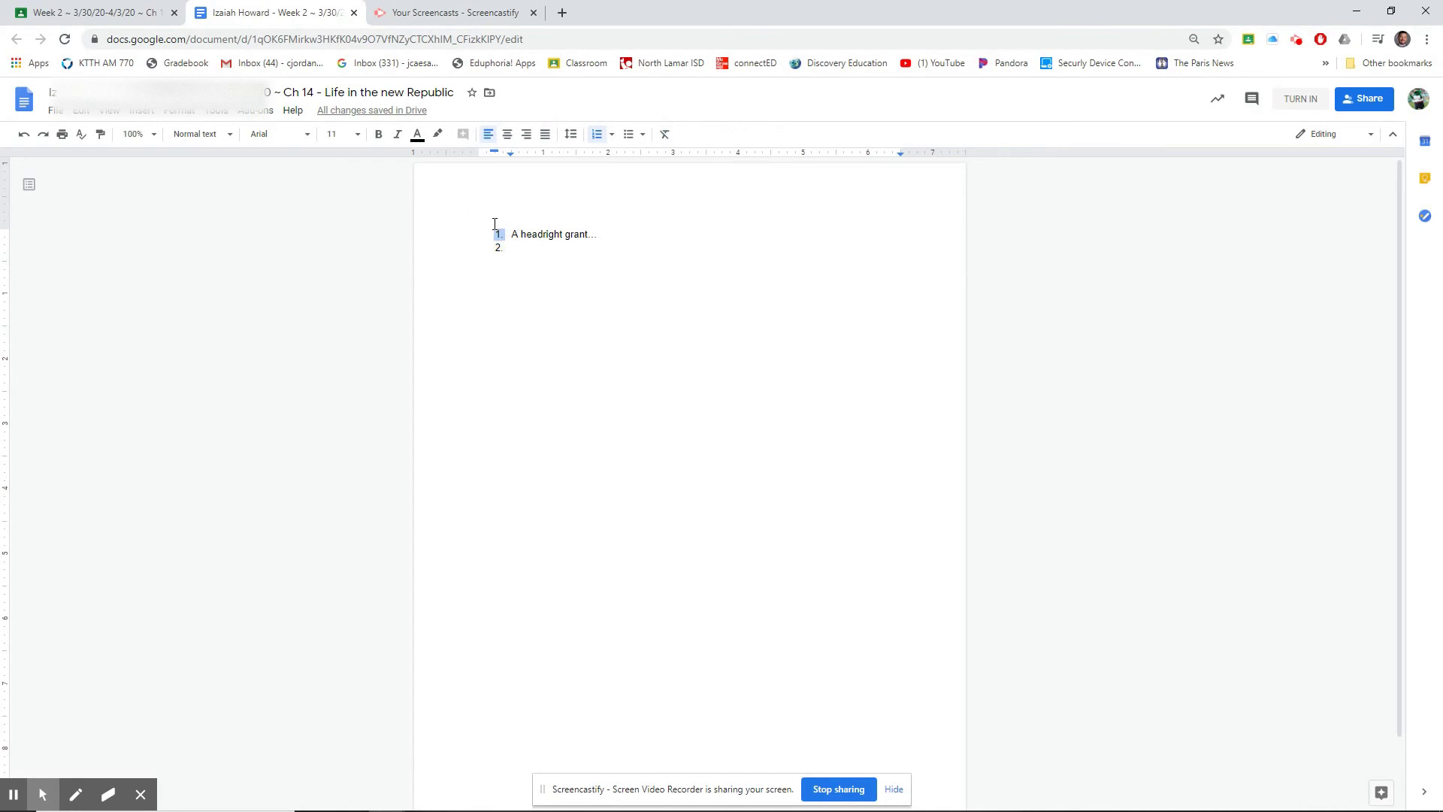
pyautogui.click(494, 222)
pyautogui.press('Return')
pyautogui.press('Return')
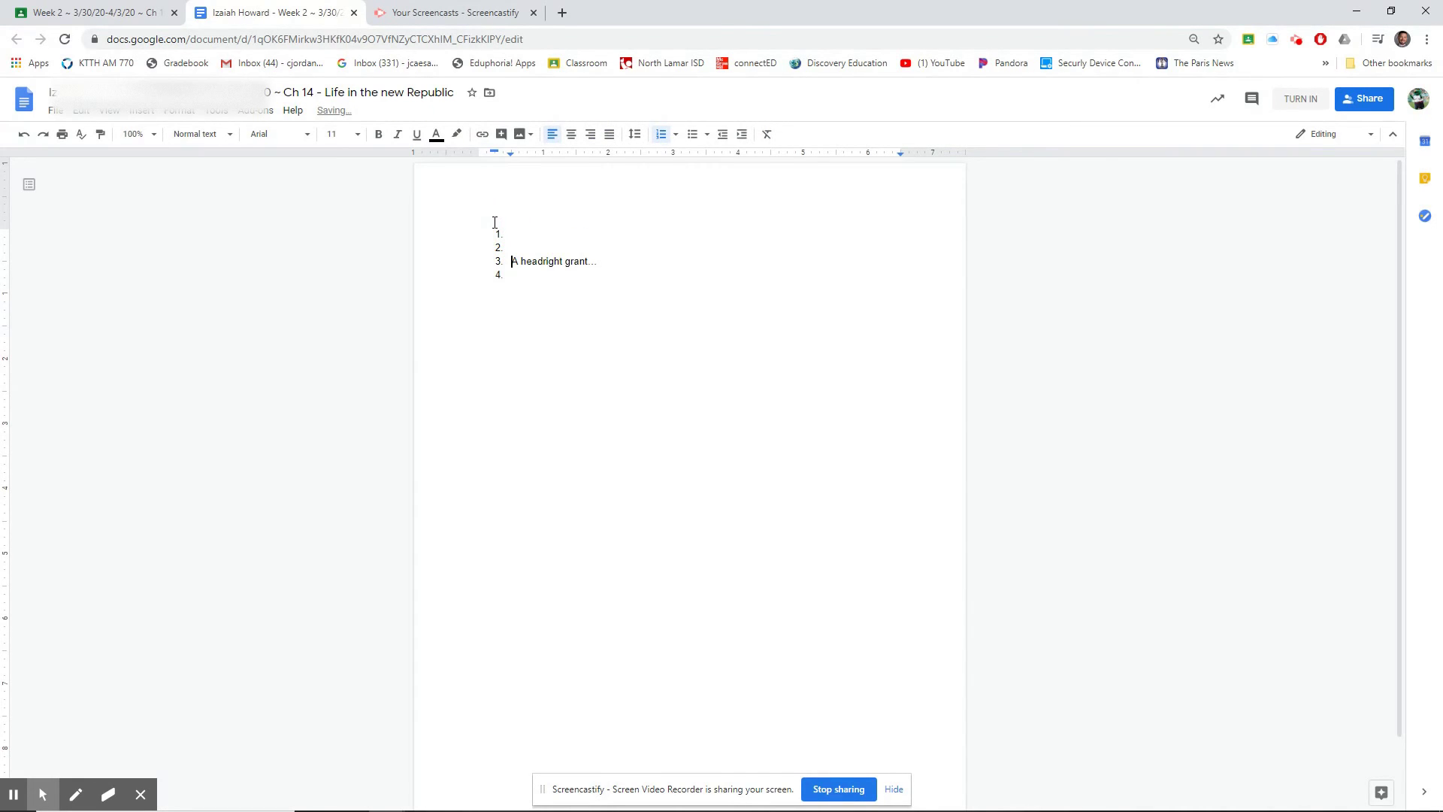
pyautogui.doubleClick(551, 236)
pyautogui.press('BackSpace')
pyautogui.press('BackSpace')
pyautogui.write('Lesson 1')
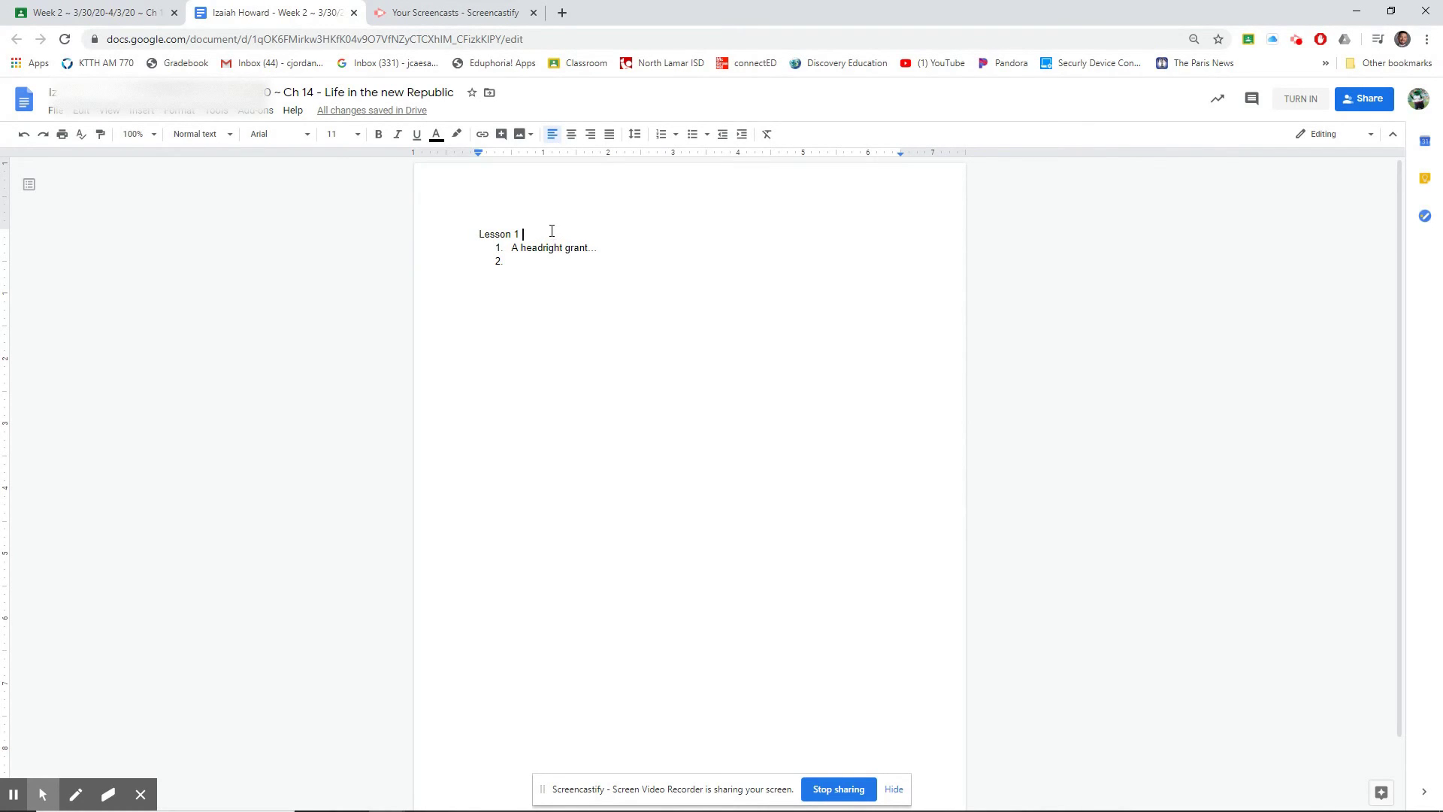
pyautogui.press('Return')
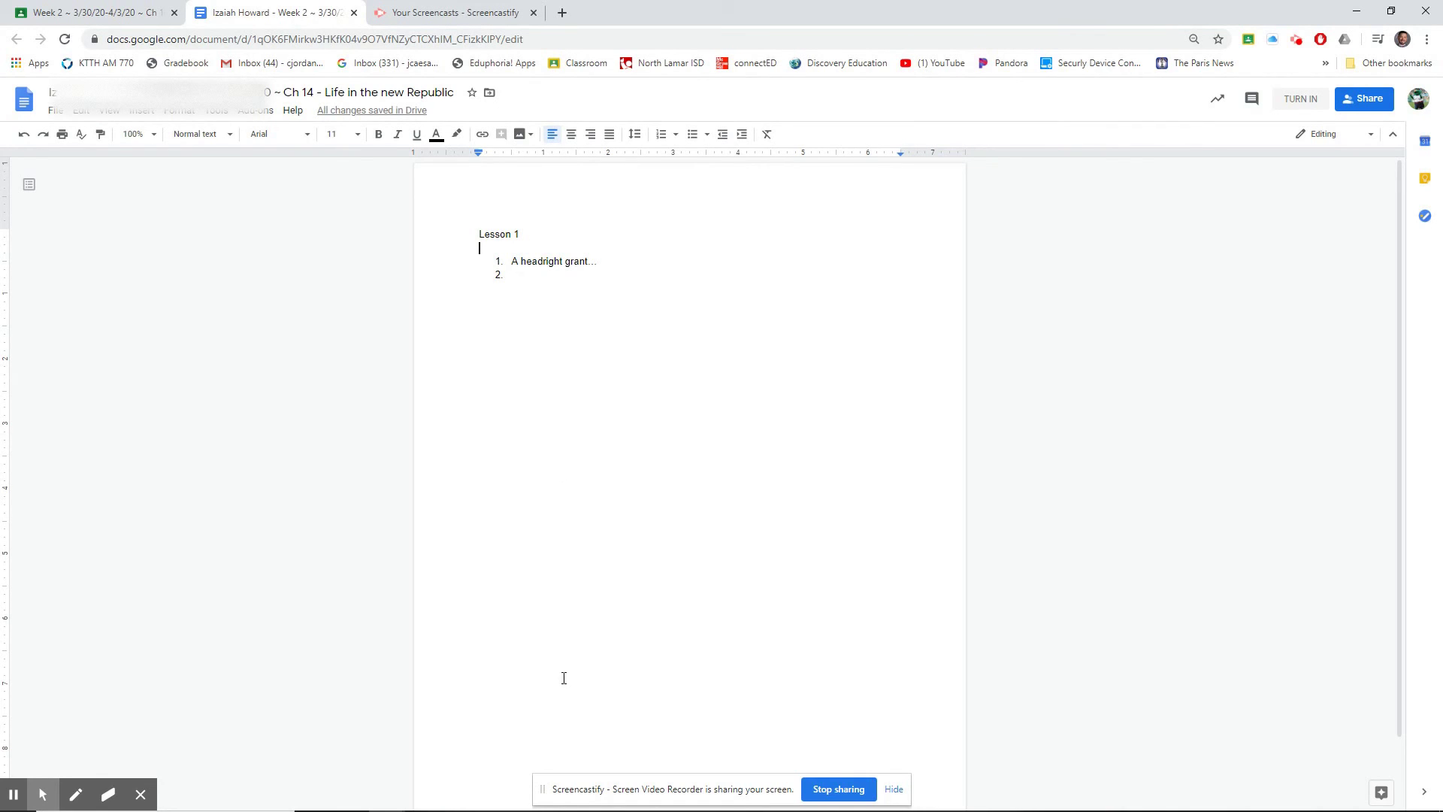
# - Start turning in the answer document to its Classroom assignment
pyautogui.click(617, 623)
pyautogui.click(947, 226)
pyautogui.click(1296, 104)
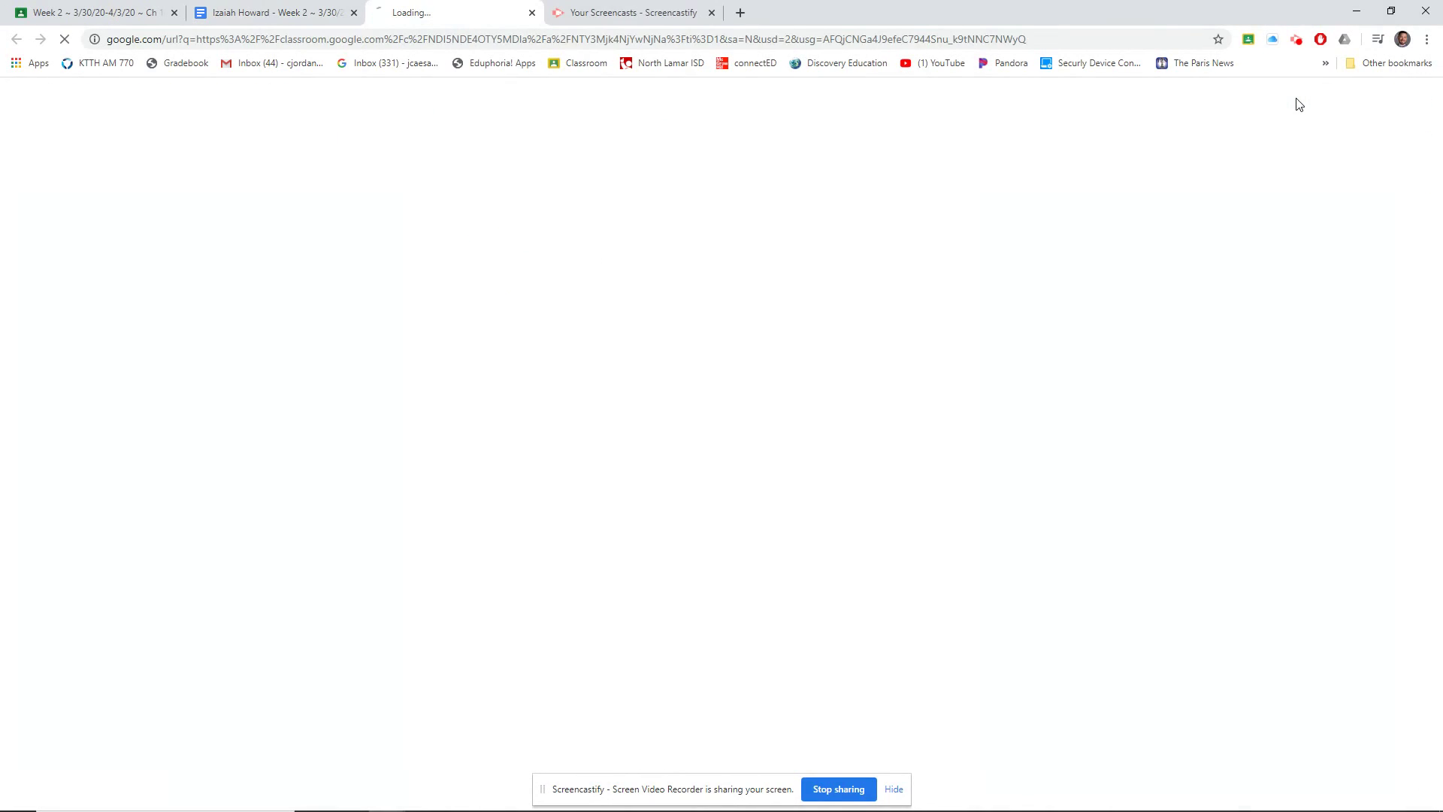